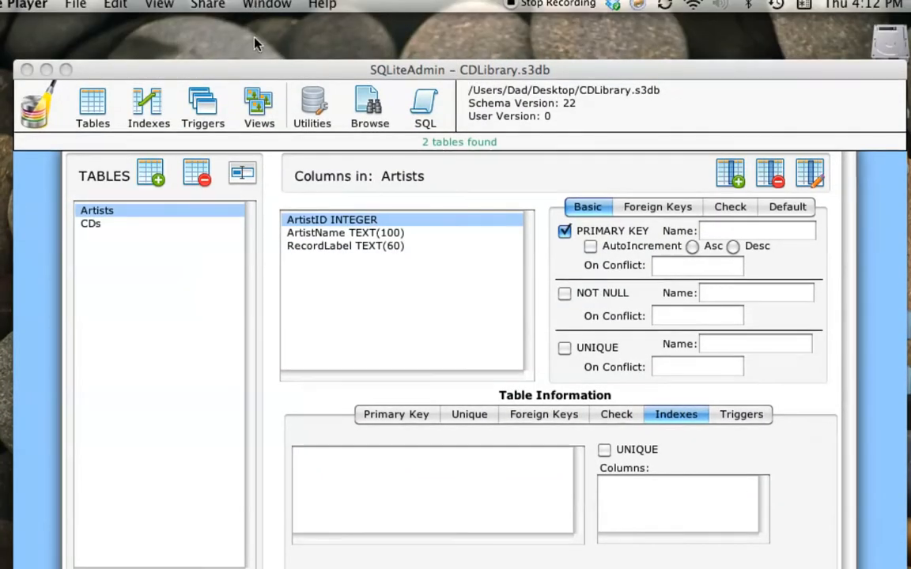
Start a new table in the CDLibrary database and name it Tracks.
left_click_drag(253, 76, 253, 35)
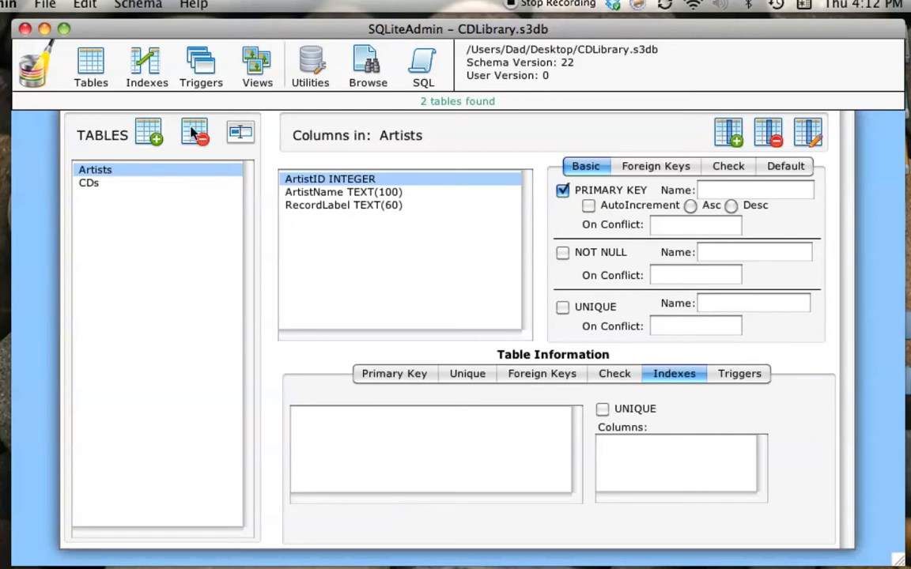
left_click(147, 135)
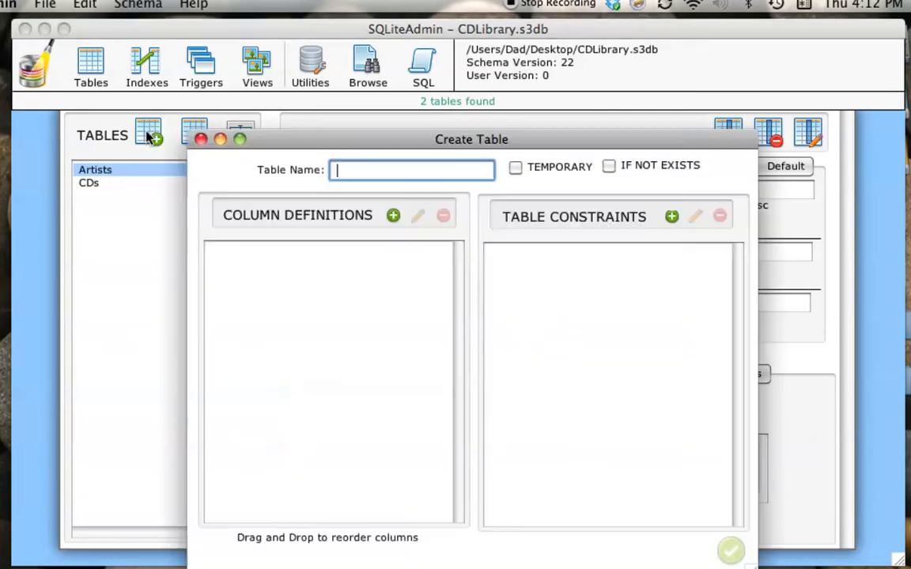
left_click_drag(286, 145, 270, 93)
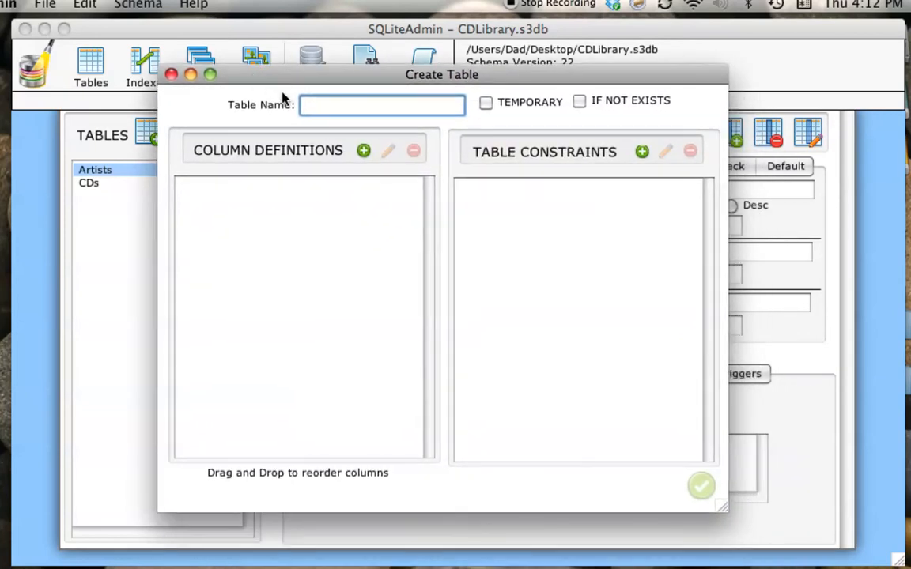
type("Tracks")
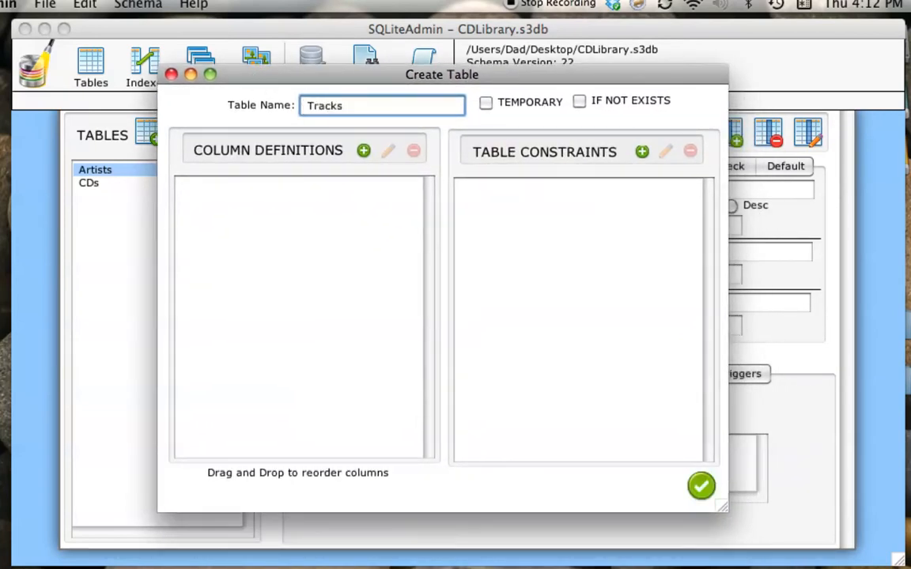
Add a TrackID column to the Tracks table with data type INTEGER, set as the primary key.
left_click(364, 151)
left_click_drag(466, 135, 468, 98)
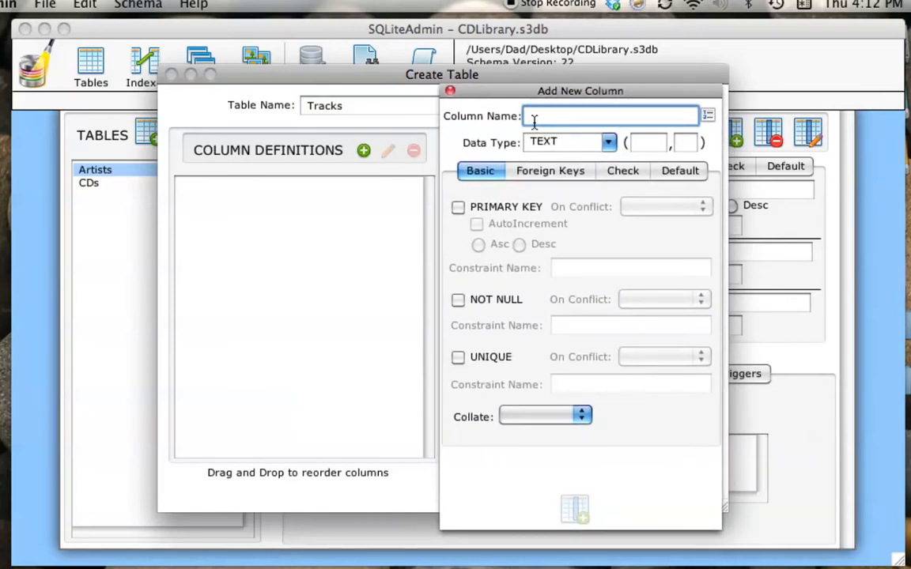
type("TrackID")
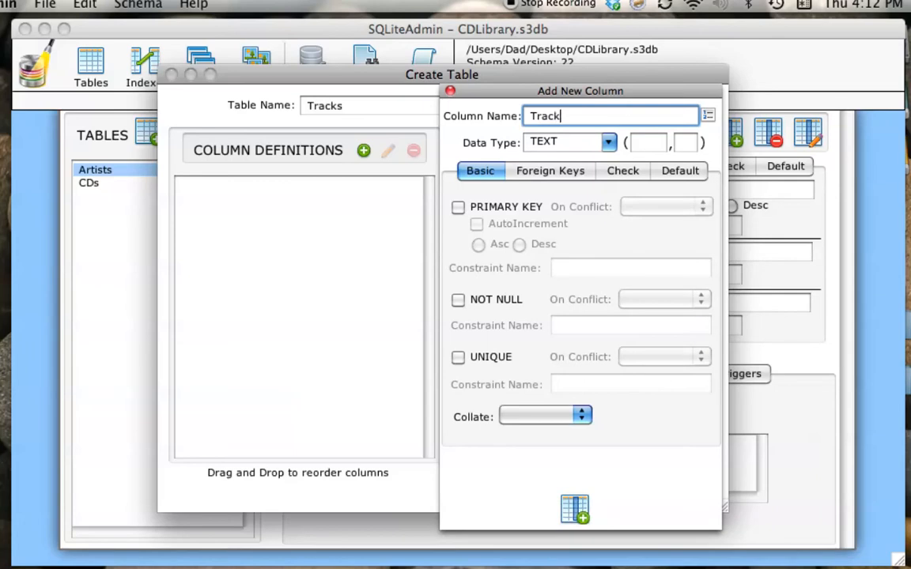
left_click(608, 144)
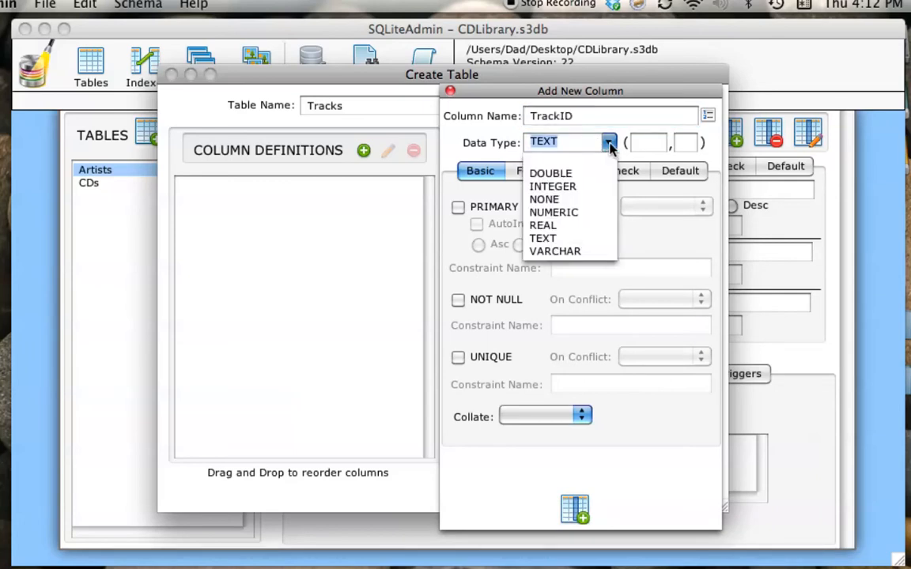
left_click(563, 187)
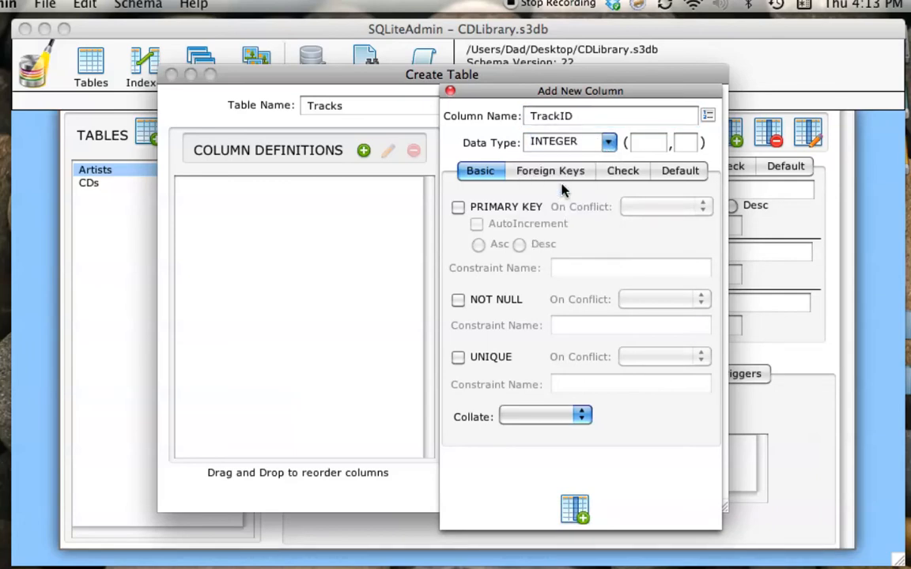
left_click(458, 207)
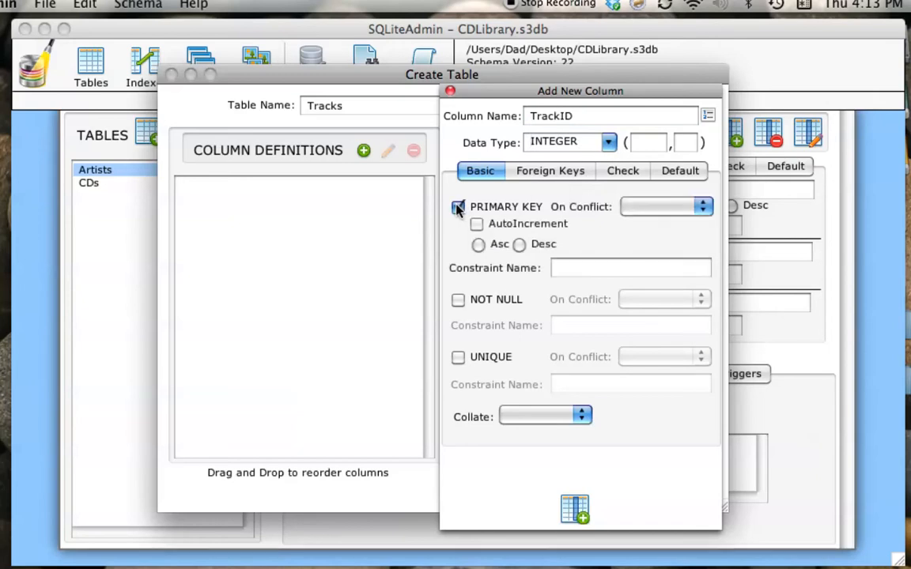
left_click(575, 510)
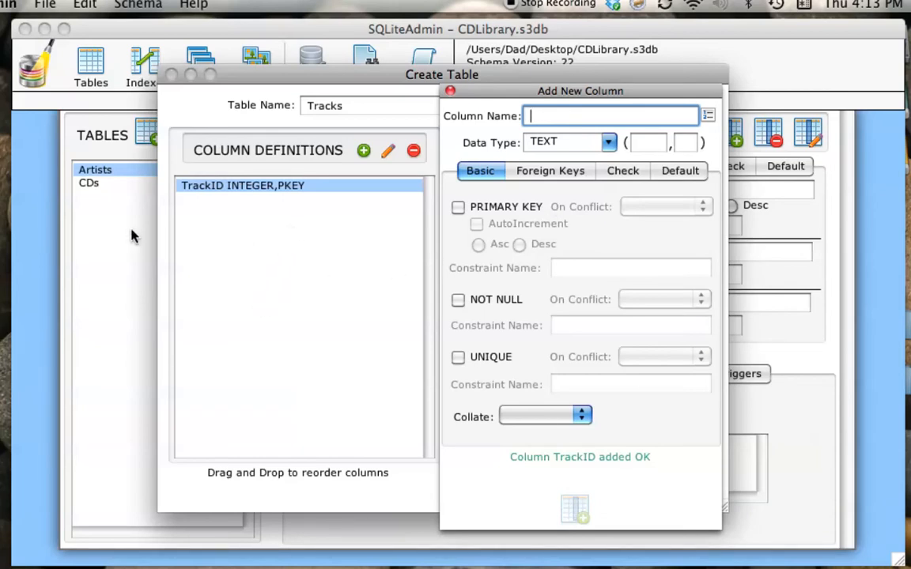
Add a CDID column of type INTEGER with a foreign key referencing the CDID column of the CDs table.
type("CDID")
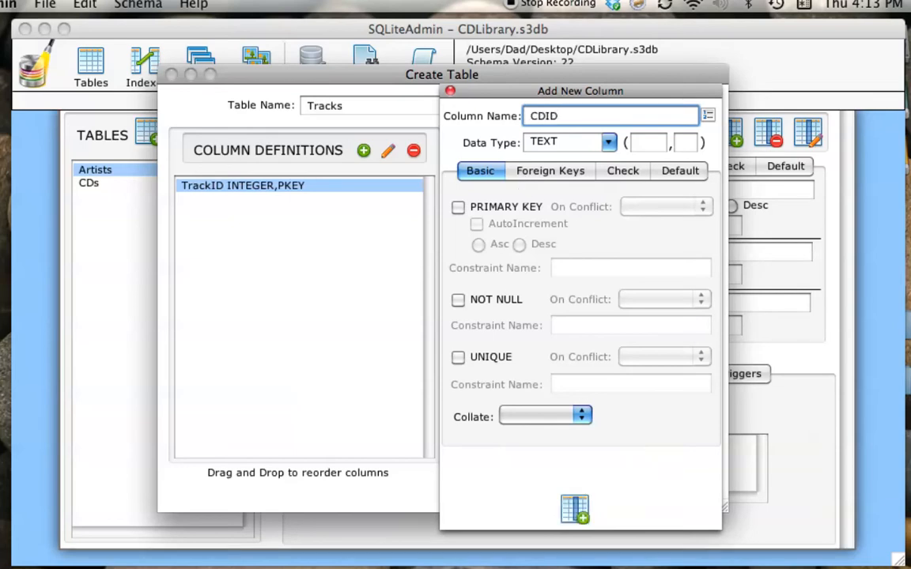
left_click(608, 143)
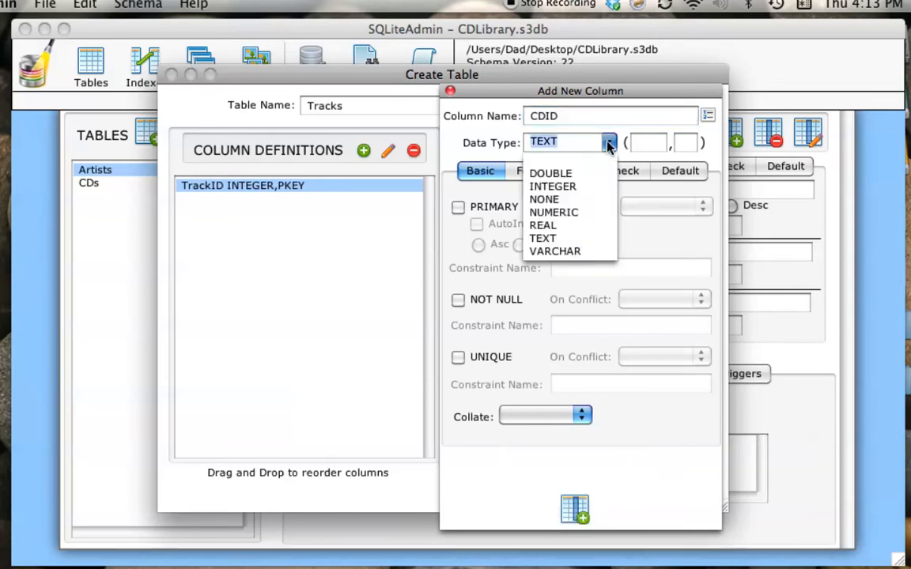
left_click(553, 186)
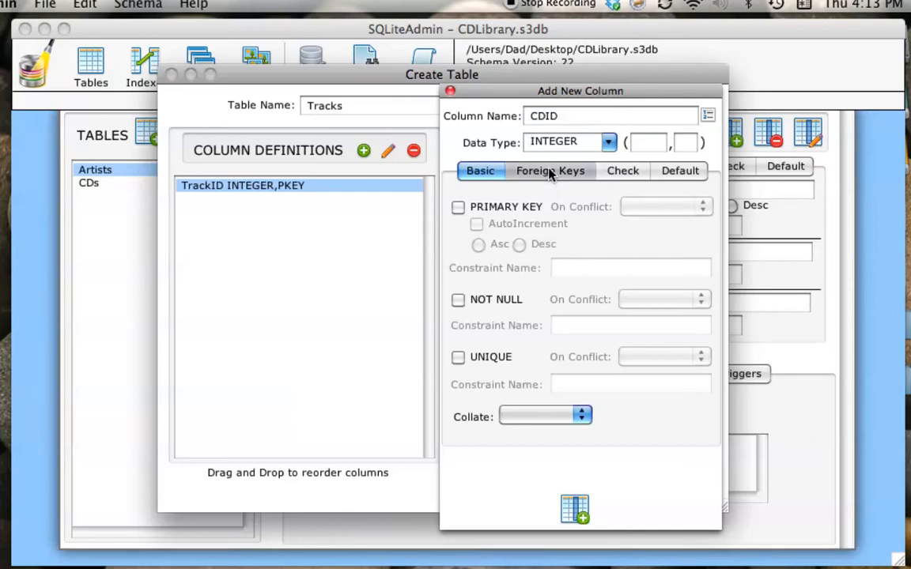
left_click(550, 173)
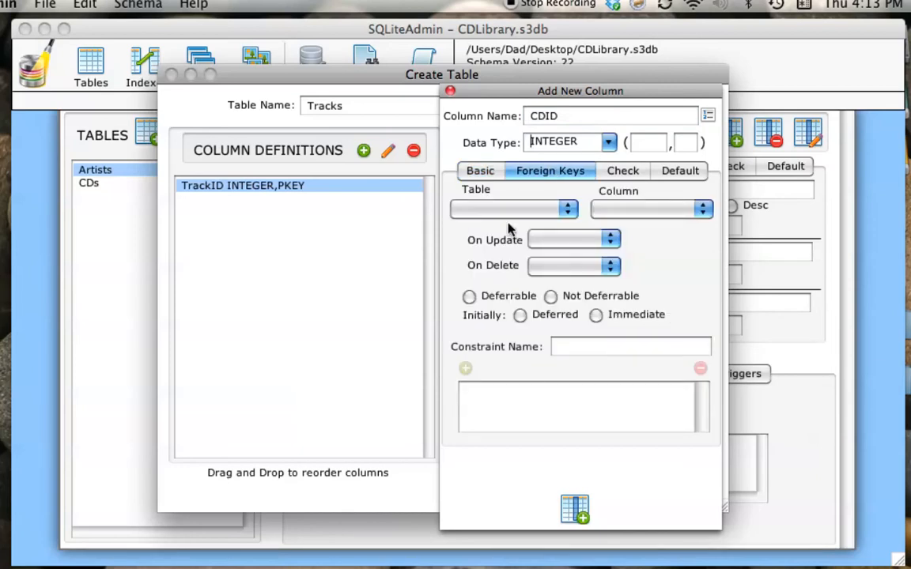
left_click(567, 208)
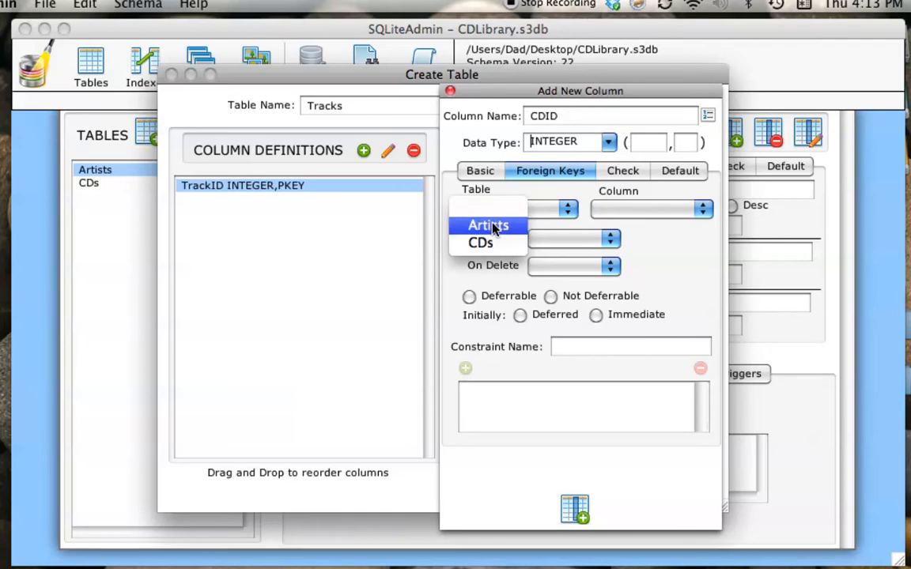
left_click(484, 244)
left_click(700, 212)
left_click(650, 229)
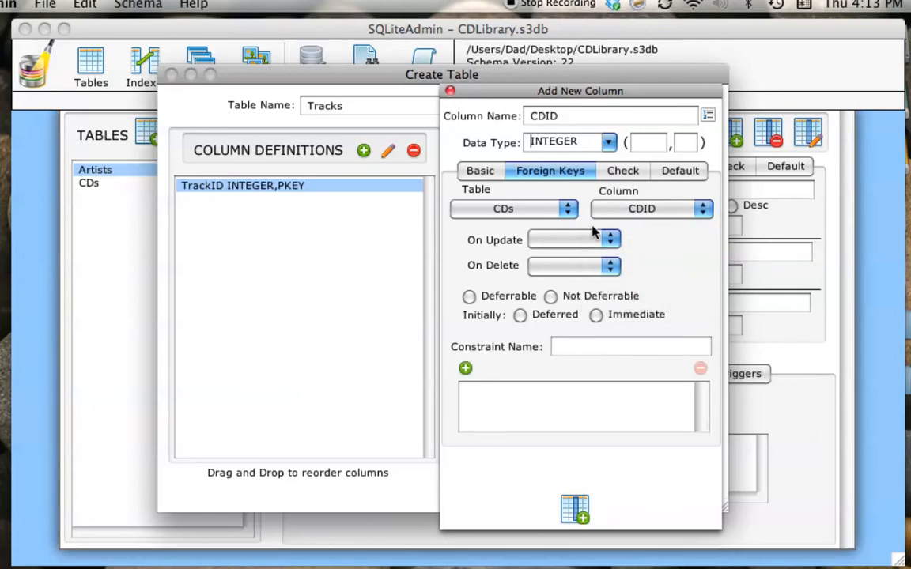
left_click(575, 510)
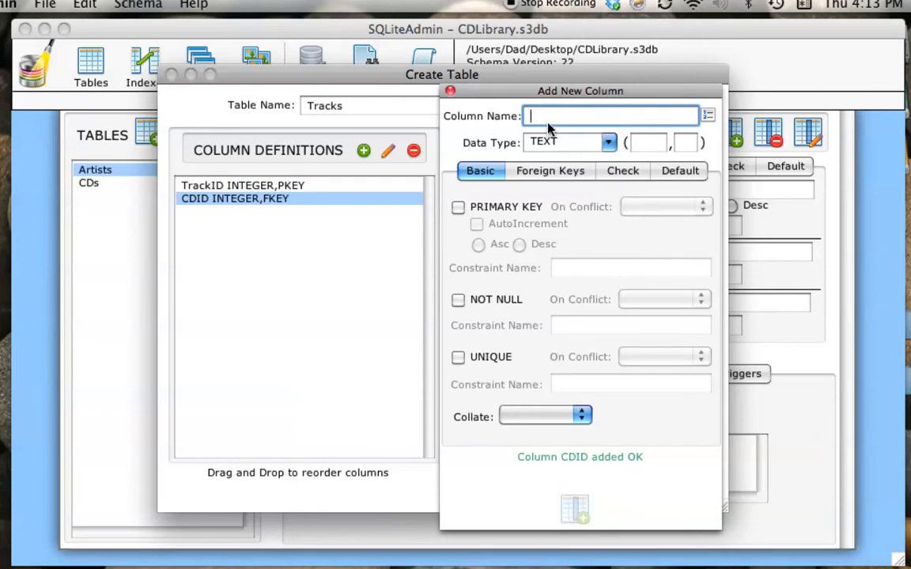
Add a TrackNumber column with data type INTEGER to the Tracks table.
type("TrackNUmber")
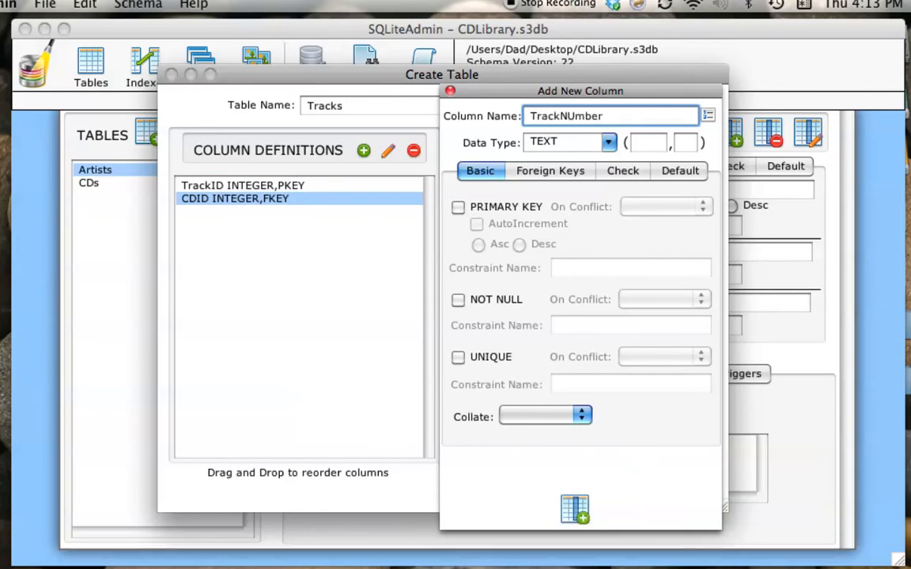
left_click(608, 142)
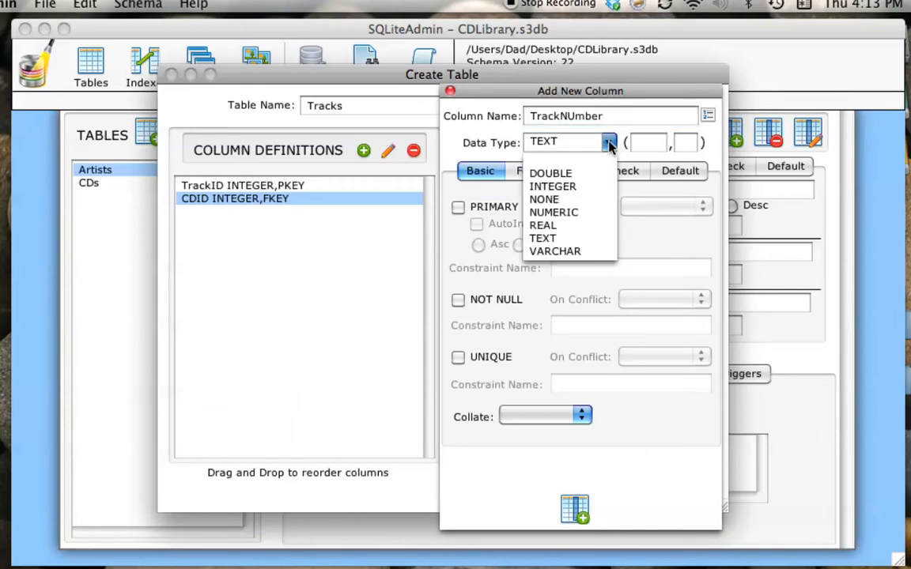
left_click(556, 186)
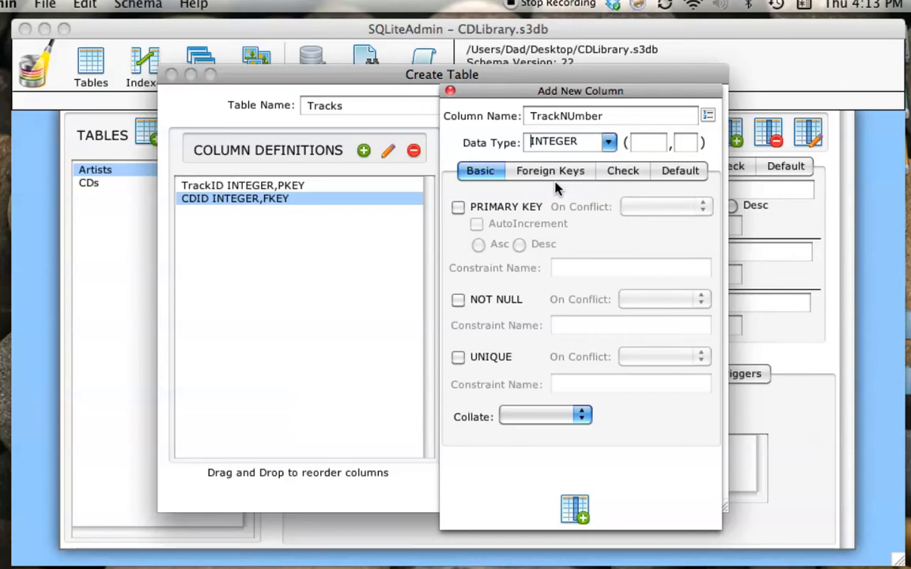
left_click(574, 117)
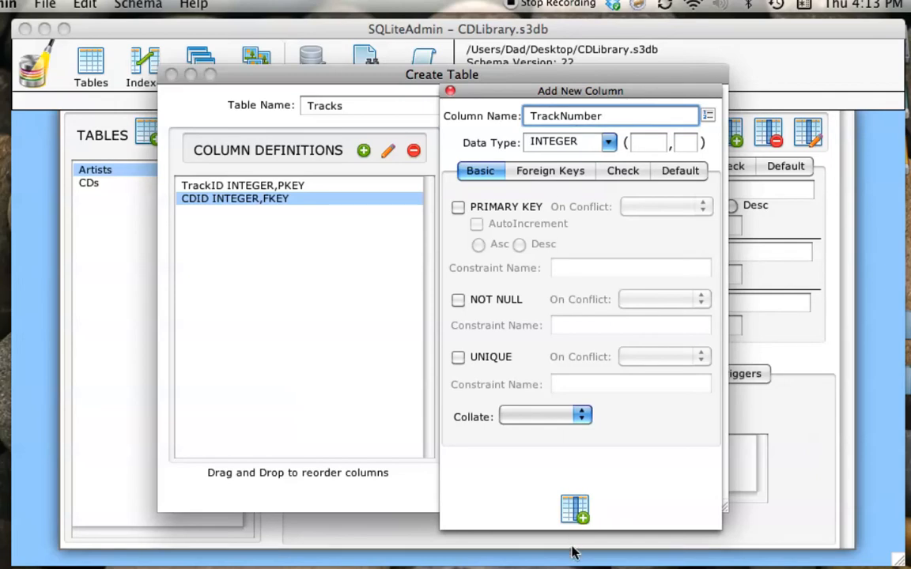
key("Return")
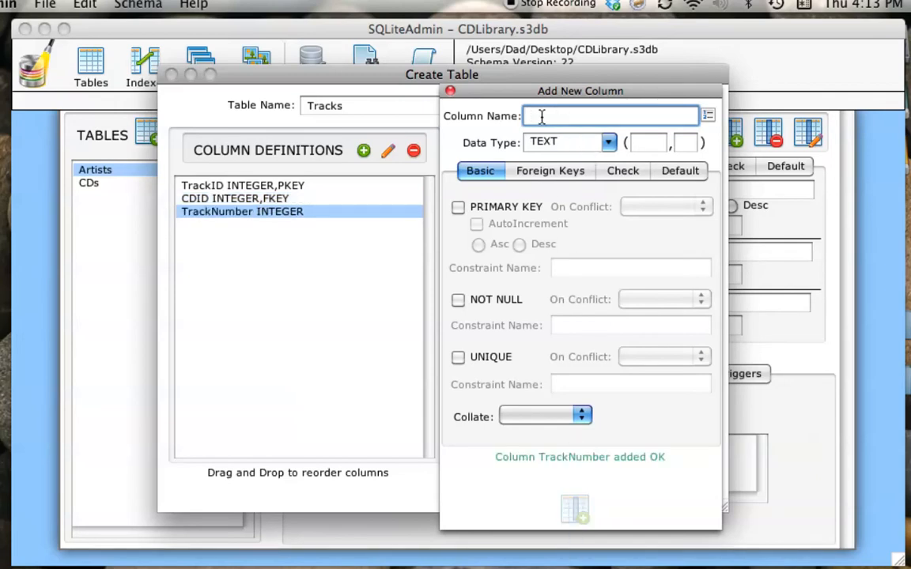
Add a TrackName column of type TEXT, set to NOT NULL with the default value 'UNKNOWN'.
type("TrackName")
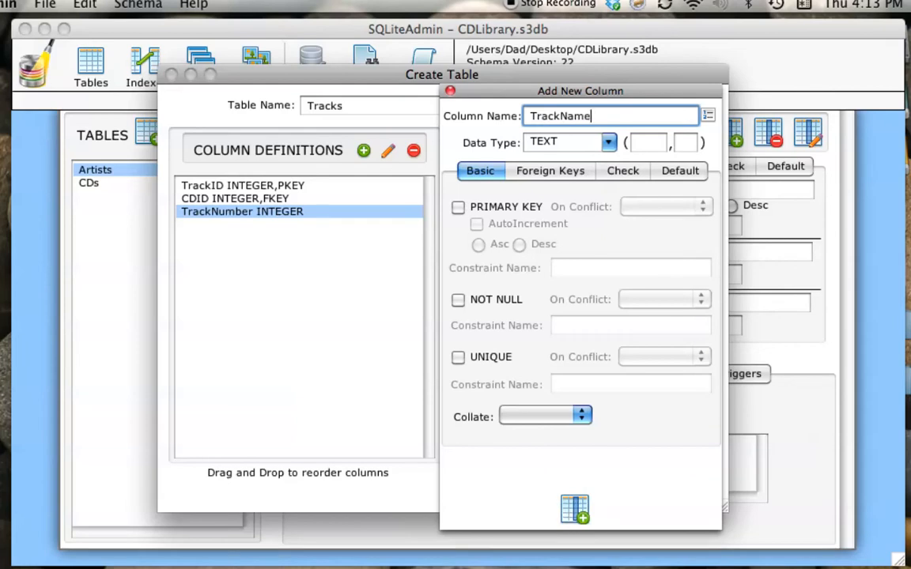
left_click(458, 300)
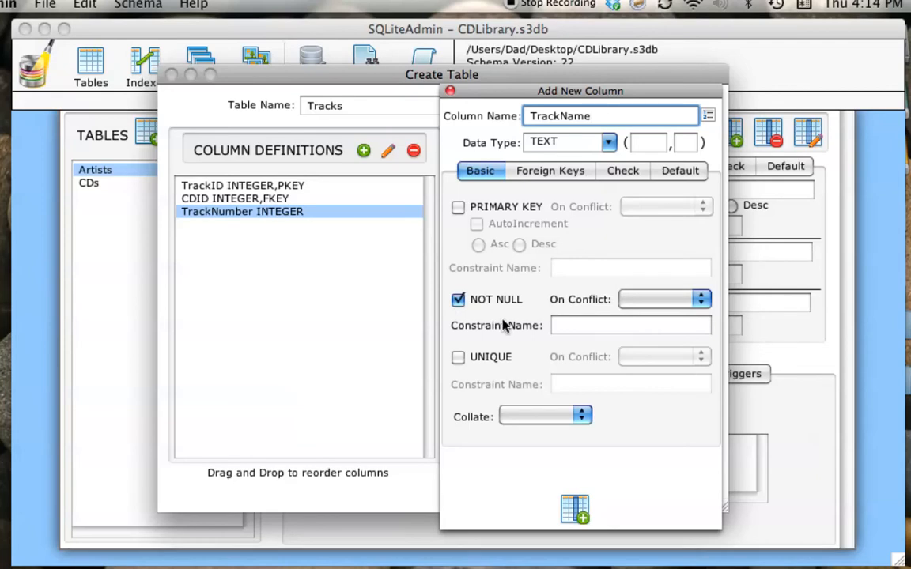
left_click(676, 171)
left_click(490, 209)
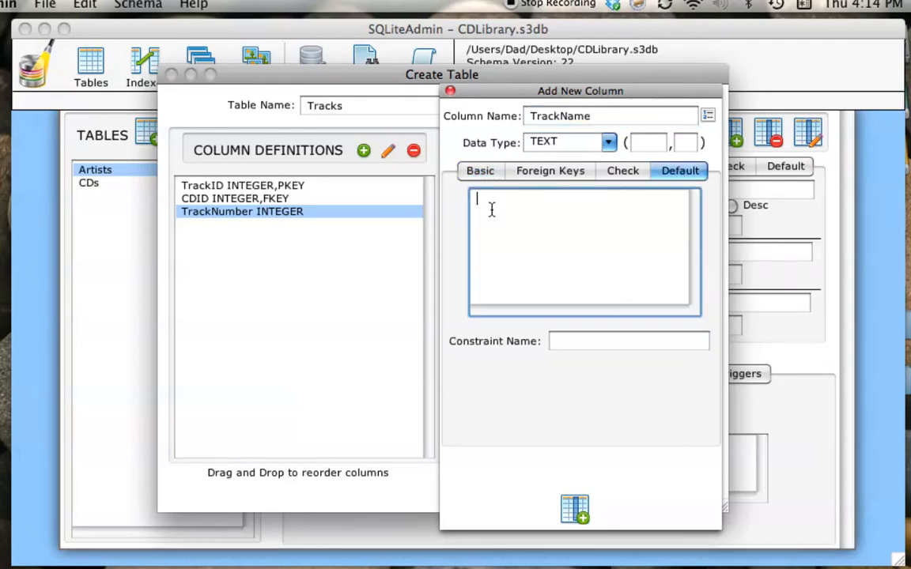
type("'UNKNOWN'")
left_click(575, 510)
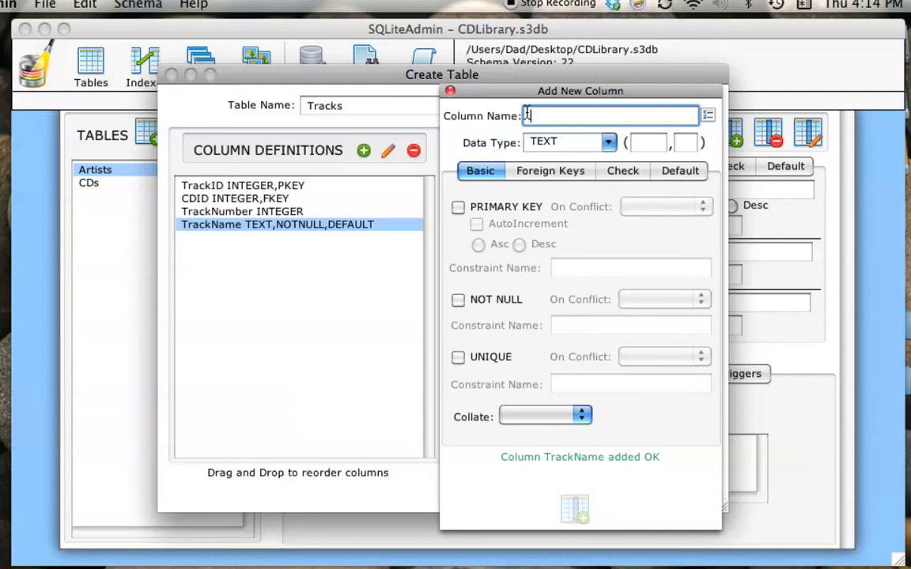
Define a TrackRating column of type INTEGER, set to NOT NULL with the default value 3.
type("TrackRating")
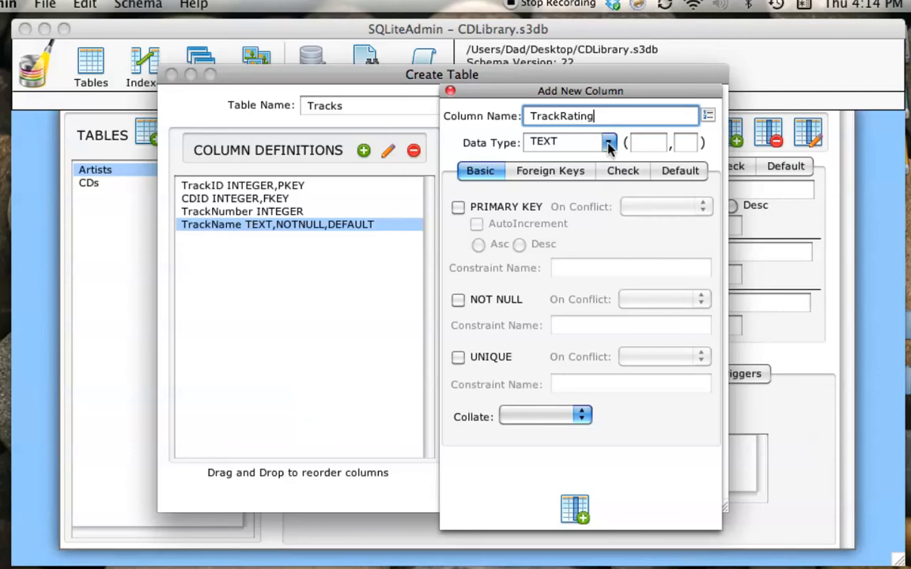
left_click(609, 144)
left_click(570, 187)
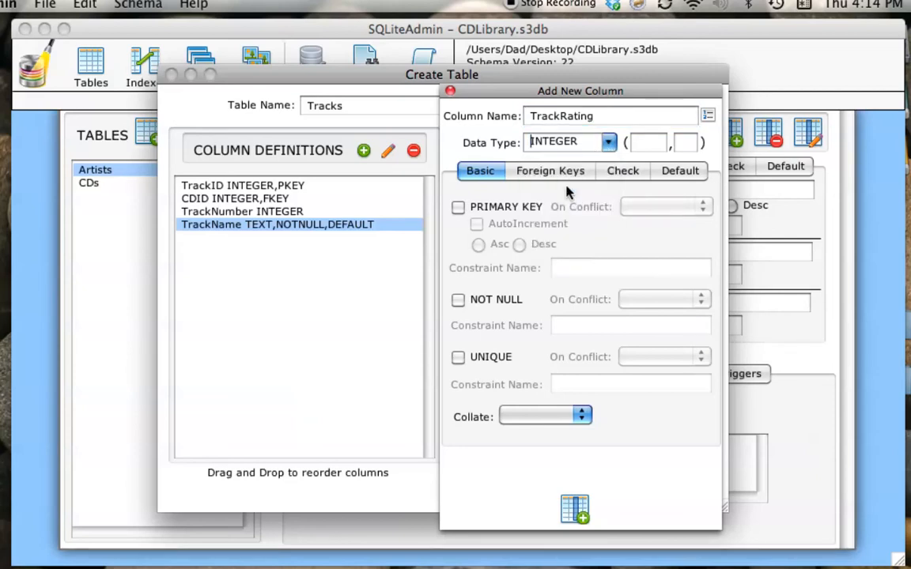
left_click(459, 300)
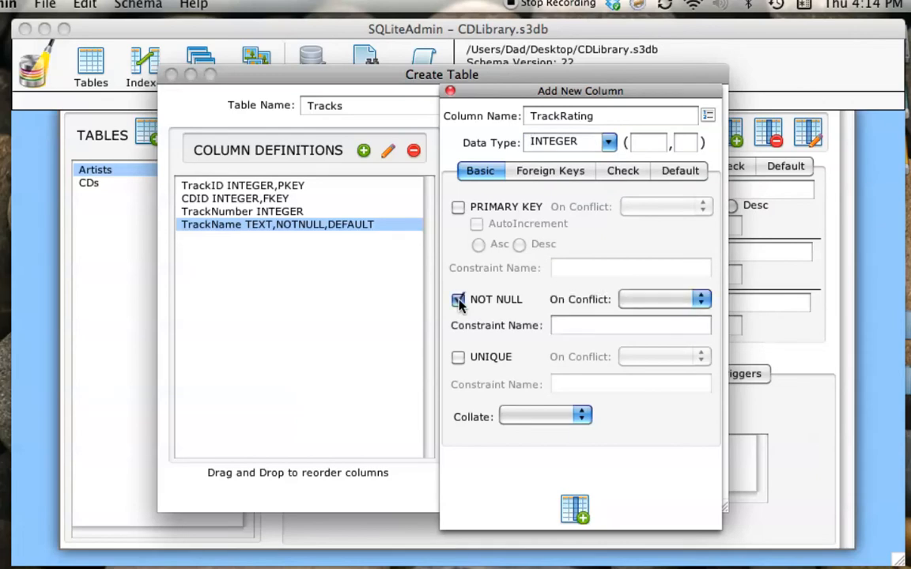
left_click(679, 172)
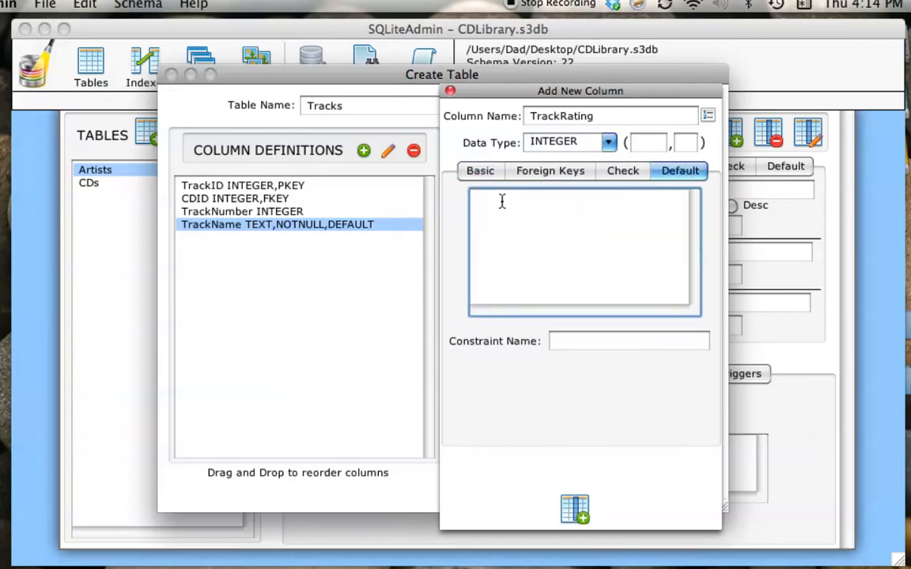
type("3")
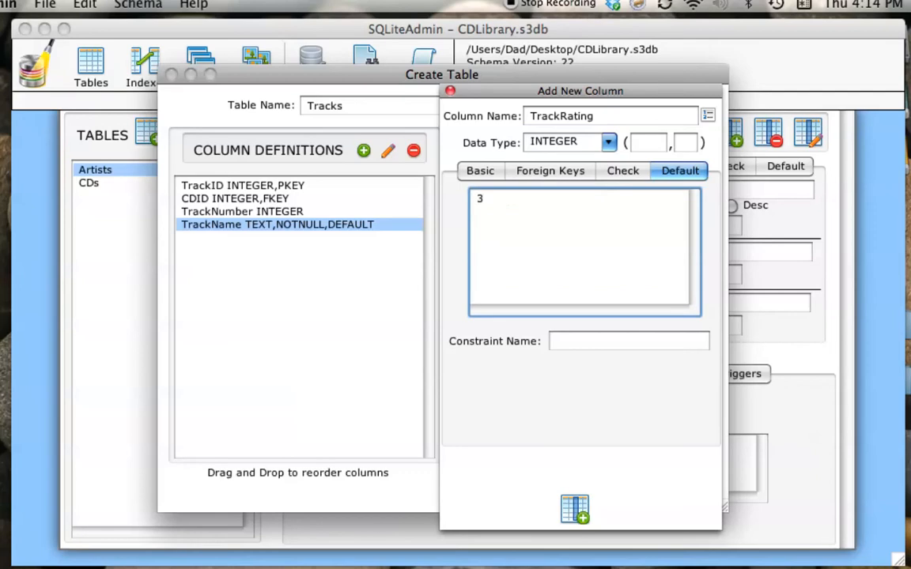
Give the TrackRating column the check constraint TrackRating<=5 and add the column to the table.
left_click(624, 171)
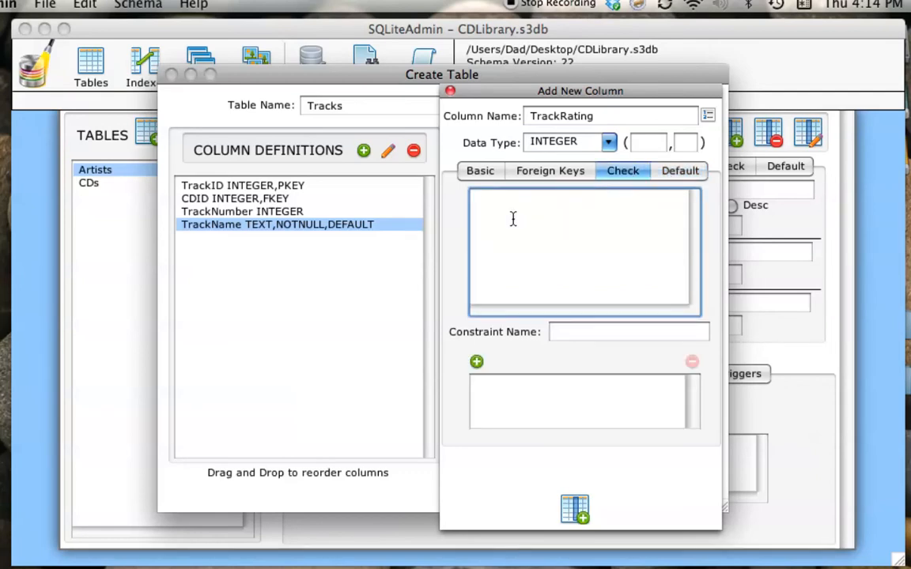
type("TrackRating")
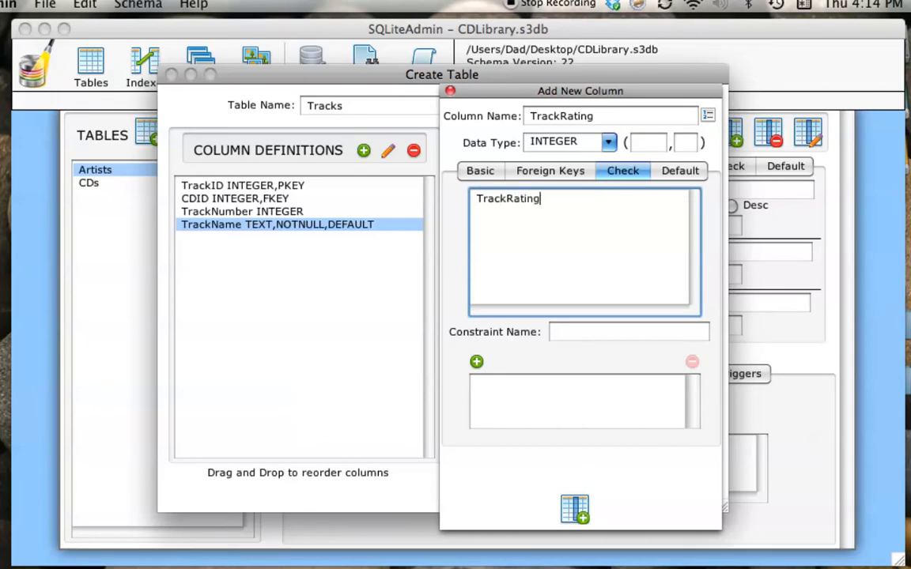
type("<=5")
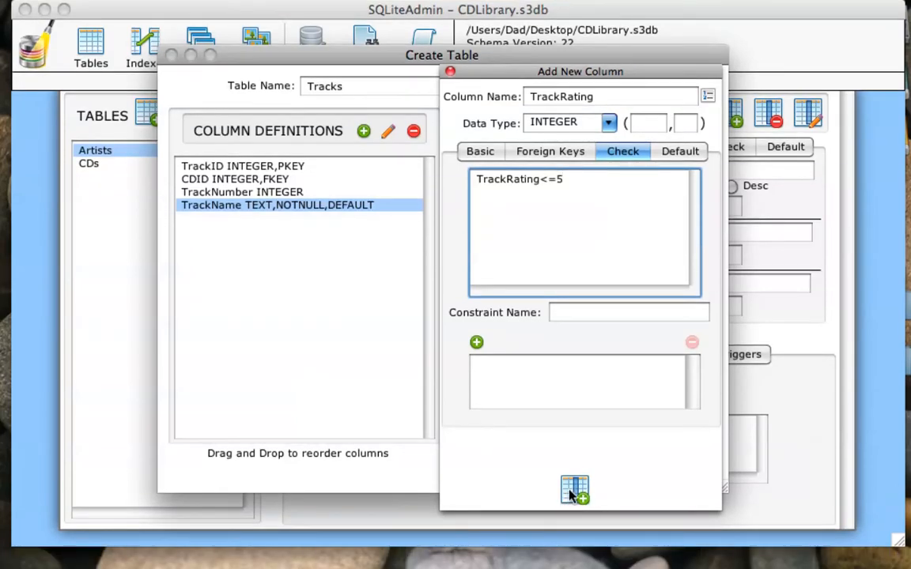
left_click(571, 513)
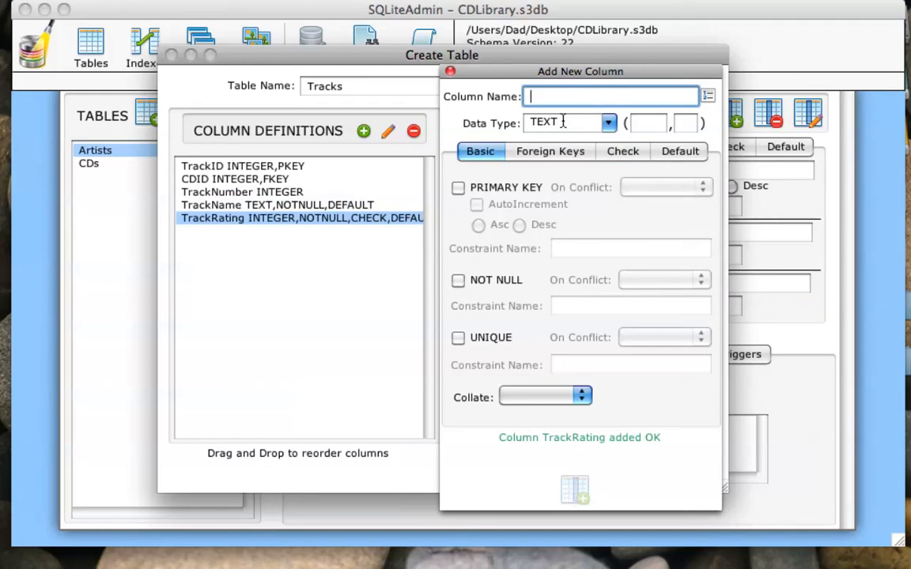
Add a TrackTime column with data type INTEGER to the Tracks table definition.
type("Trac")
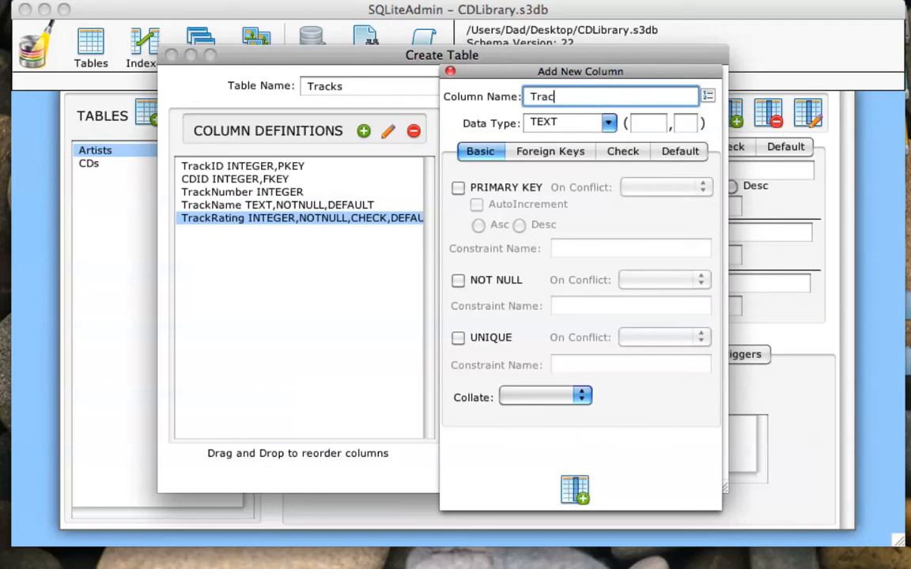
type("kTime")
left_click(608, 124)
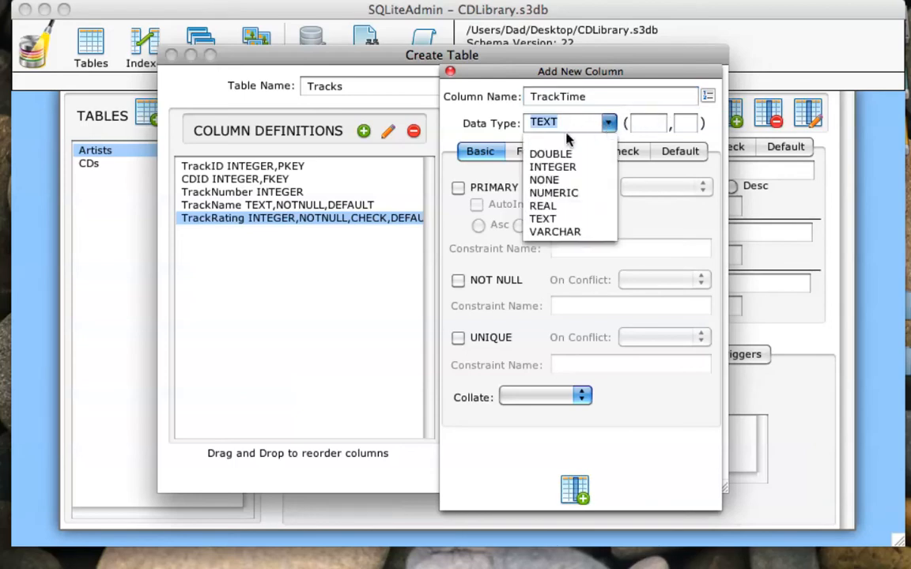
left_click(546, 167)
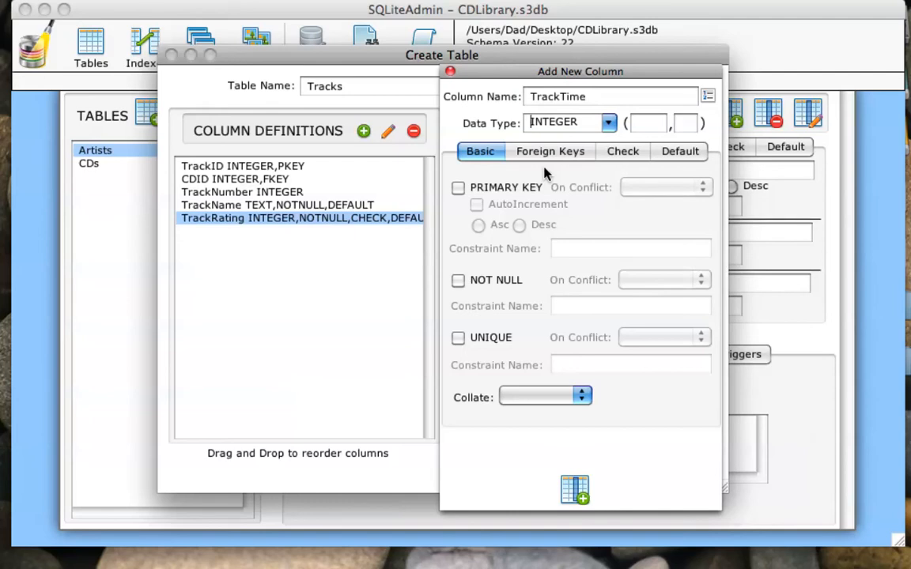
left_click(567, 497)
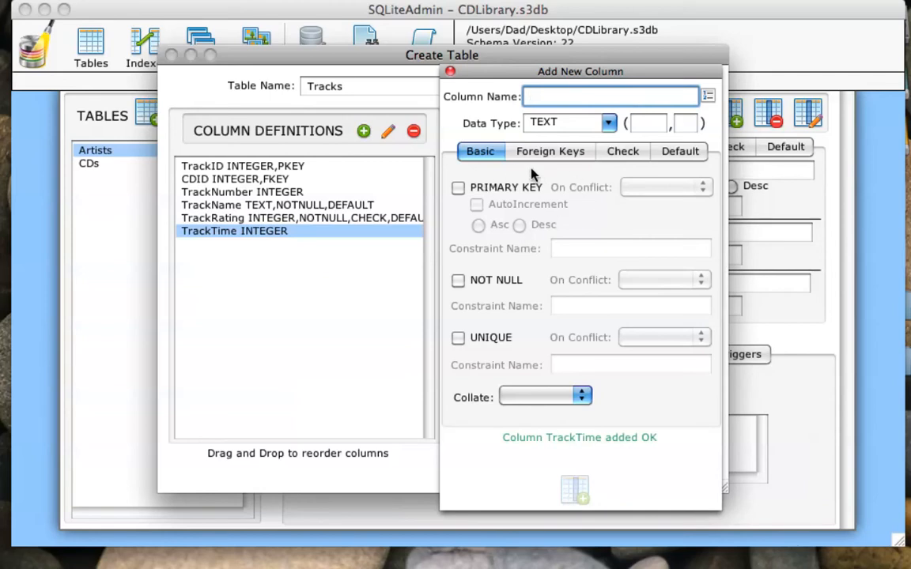
Enter DATE as a custom data type, check it in the list of available types, and close the new column form.
left_click(609, 125)
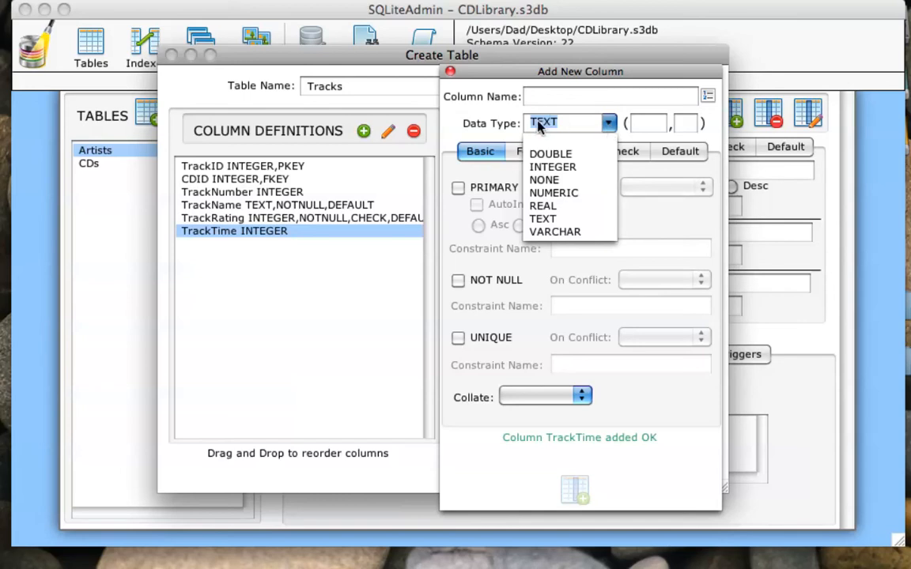
left_click(492, 115)
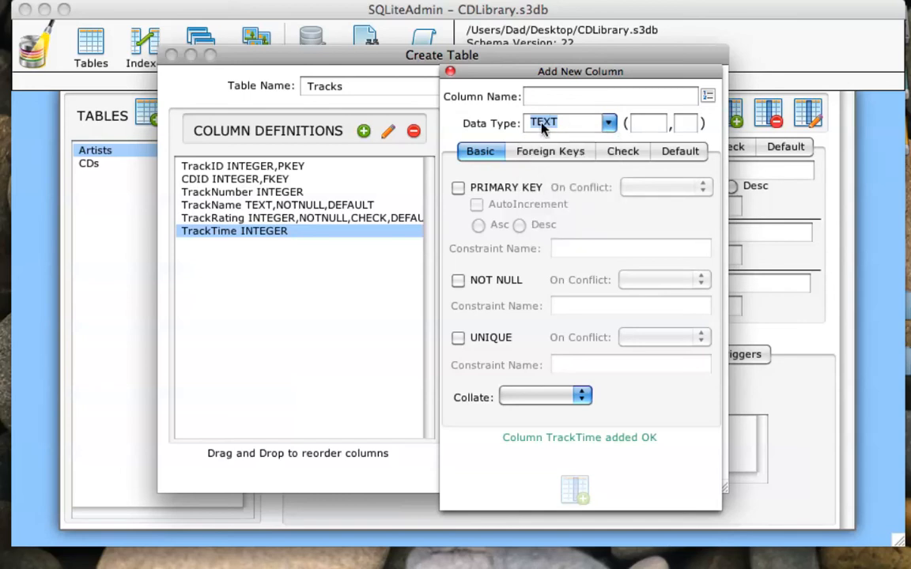
type("DATE")
left_click(607, 124)
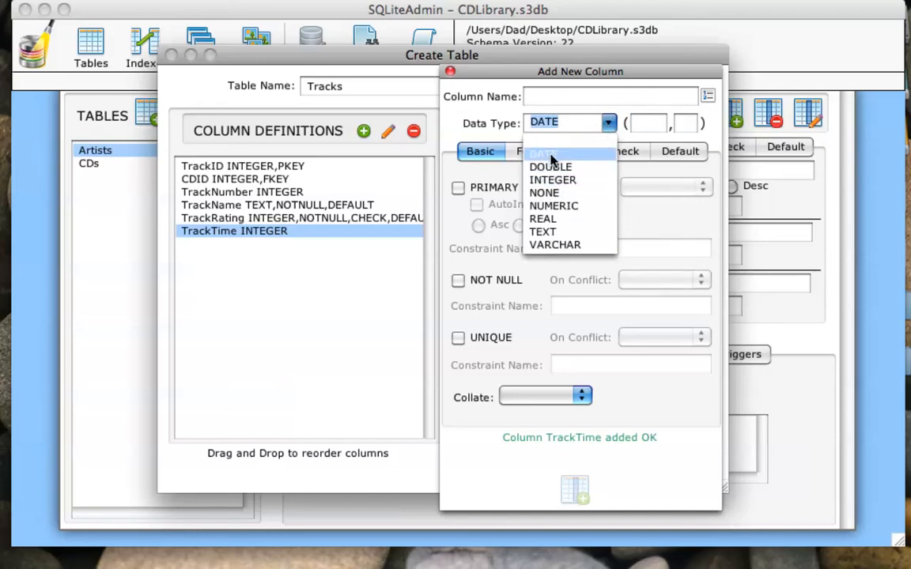
left_click(678, 214)
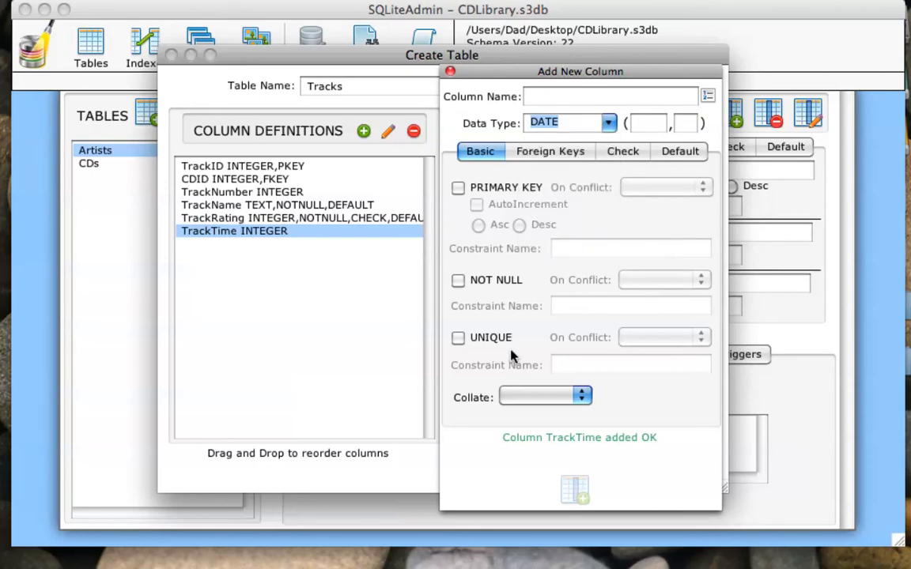
left_click(451, 73)
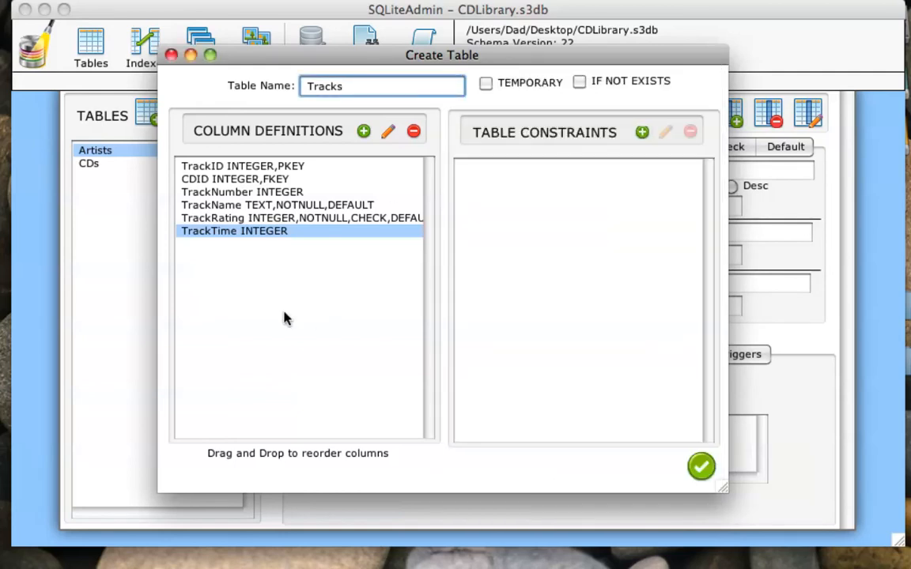
Move TrackTime above TrackRating and create the Tracks table, accepting the suggested index SQLiteAdmin_Tracks_CDID for the CDID column.
left_click(227, 234)
left_click_drag(225, 230, 227, 214)
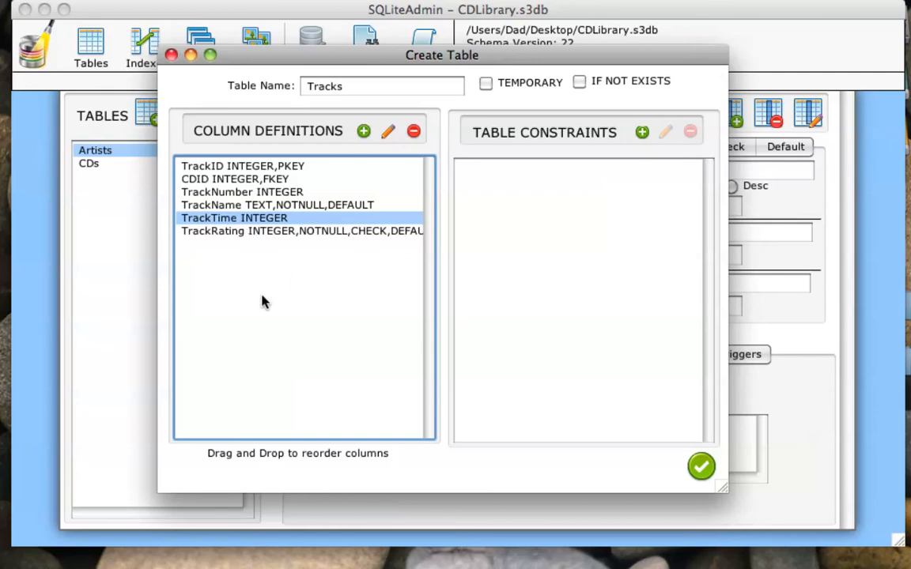
left_click(701, 467)
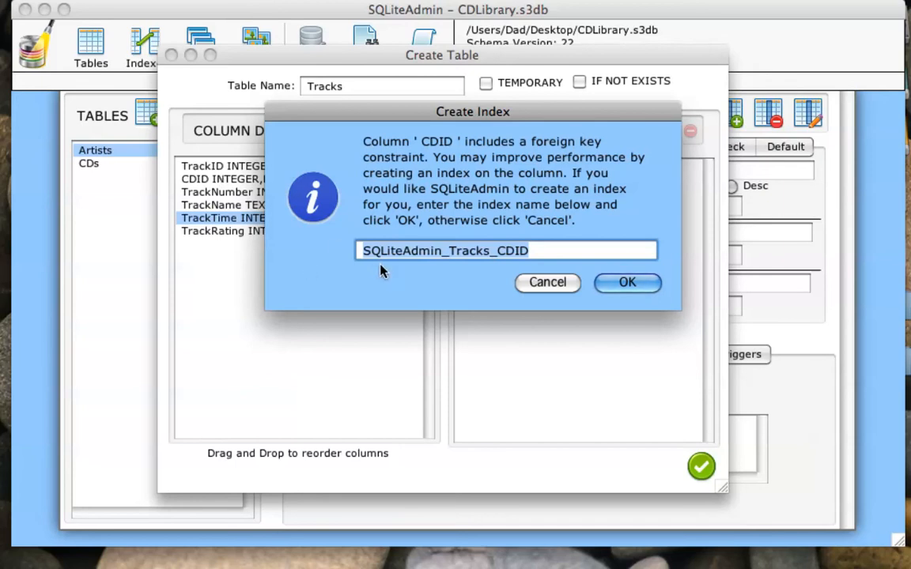
left_click(635, 285)
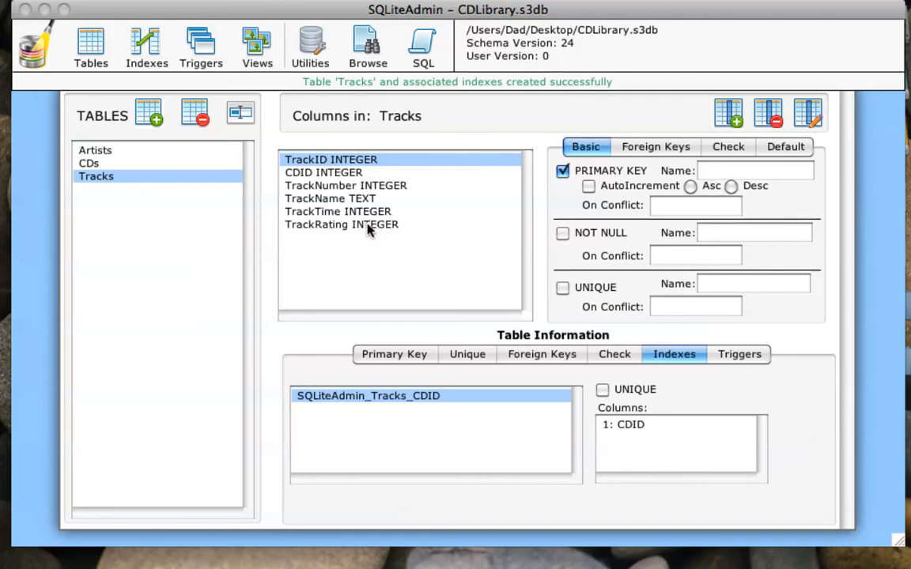
Add three columns named Col1, Col2 and Col3 to the Tracks table at once, with data type TEXT and length 40.
left_click(730, 116)
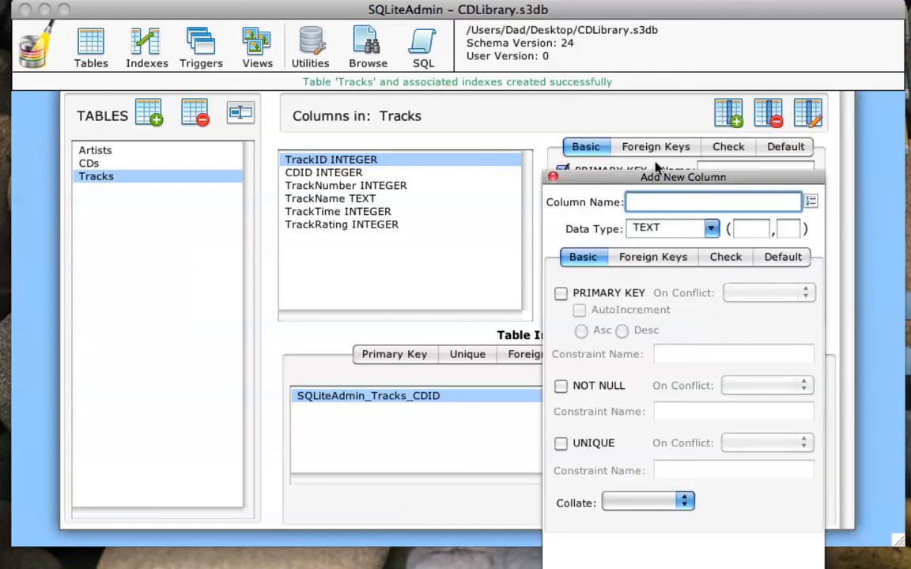
left_click_drag(608, 173, 604, 89)
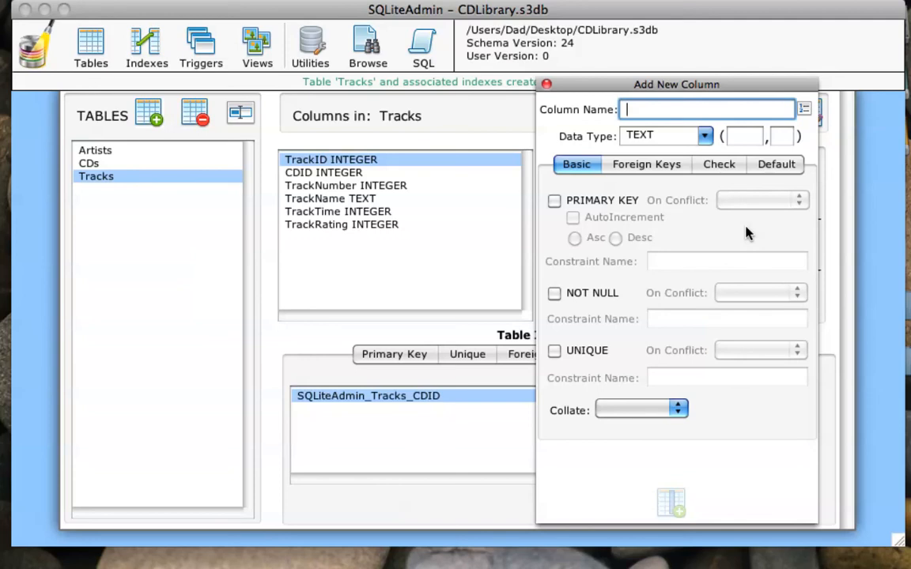
left_click(739, 138)
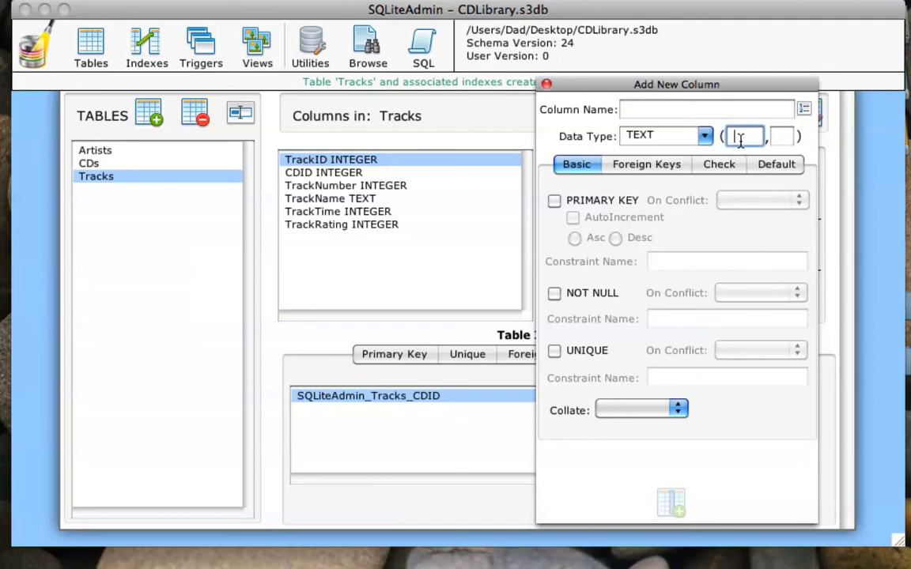
type("40")
left_click(804, 110)
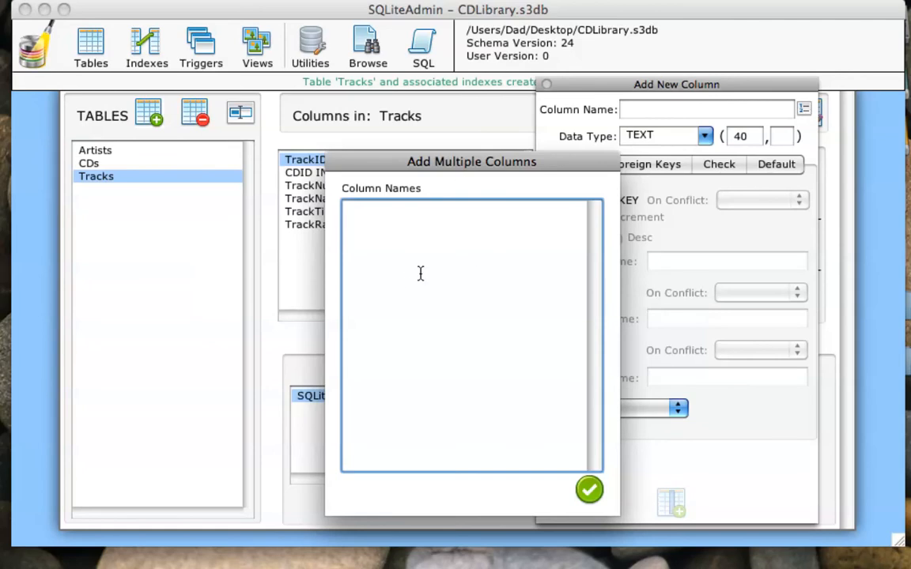
type("Col1")
key("Return")
type("Col2")
key("Return")
type("Col3")
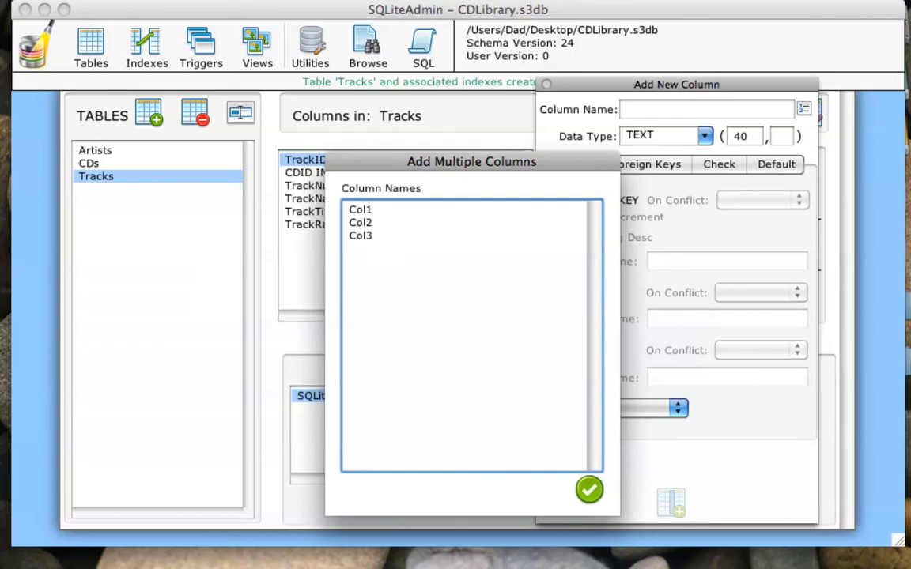
left_click(589, 491)
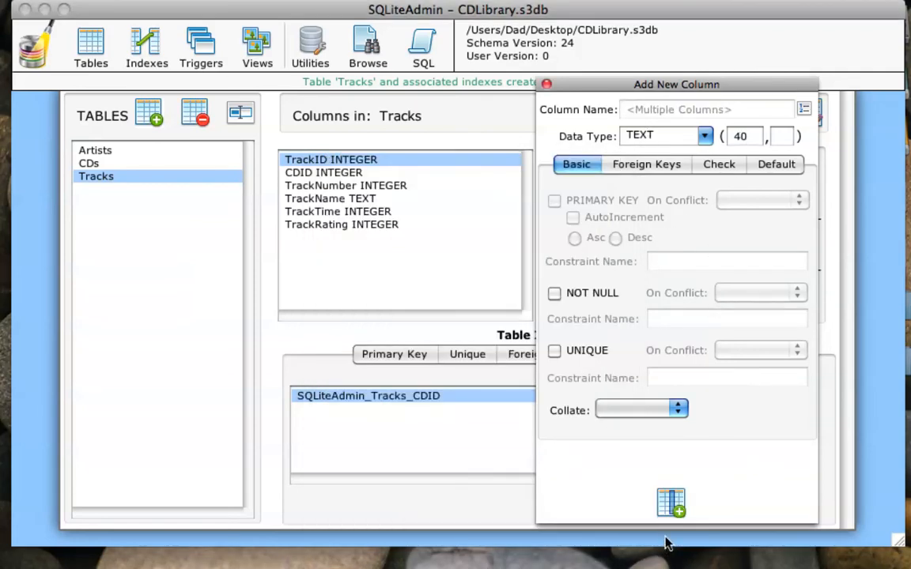
left_click(670, 504)
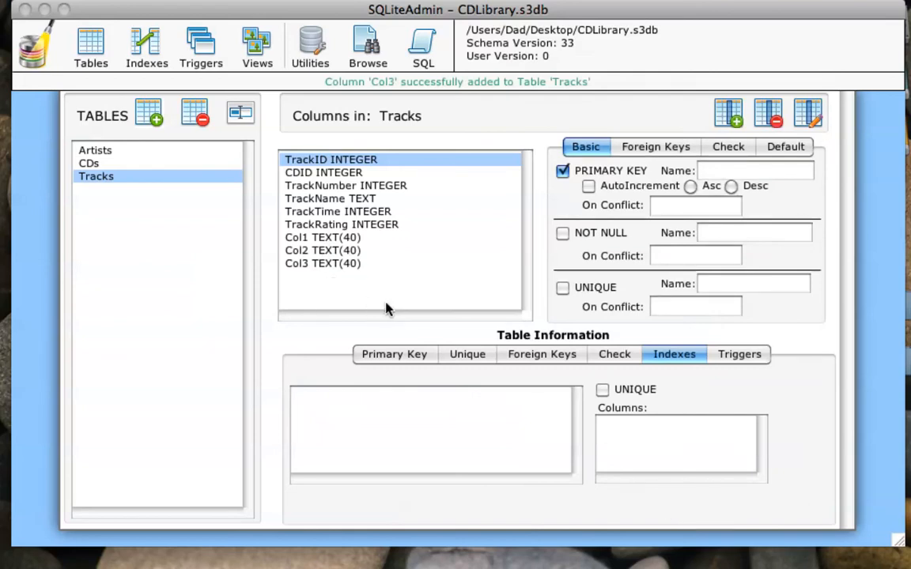
Drop the columns Col3, Col2 and Col1 from the Tracks table one by one.
left_click(326, 266)
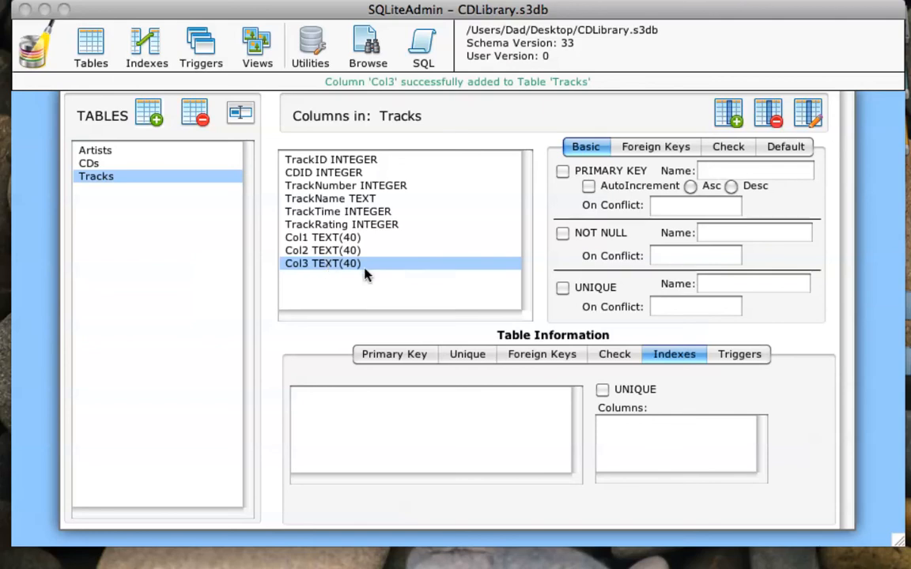
left_click(771, 115)
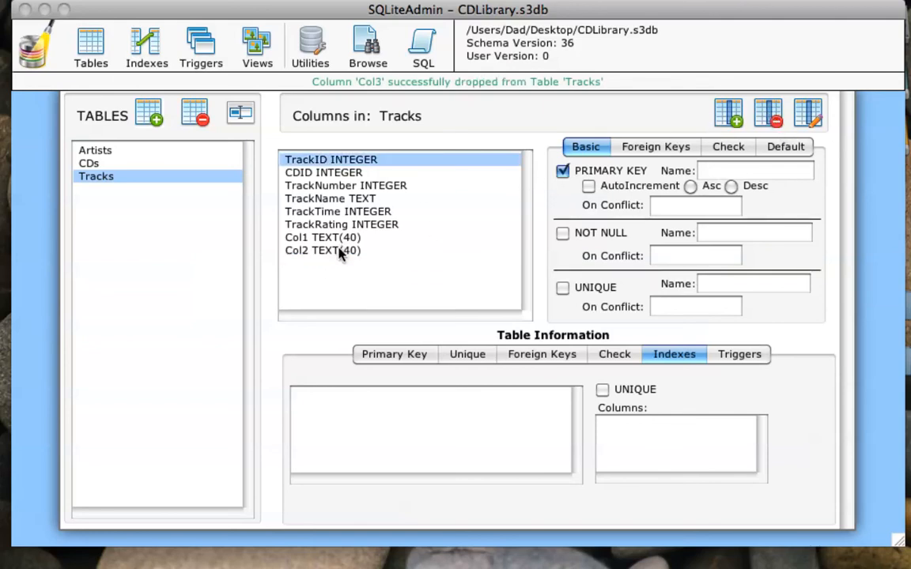
left_click(340, 250)
left_click(772, 116)
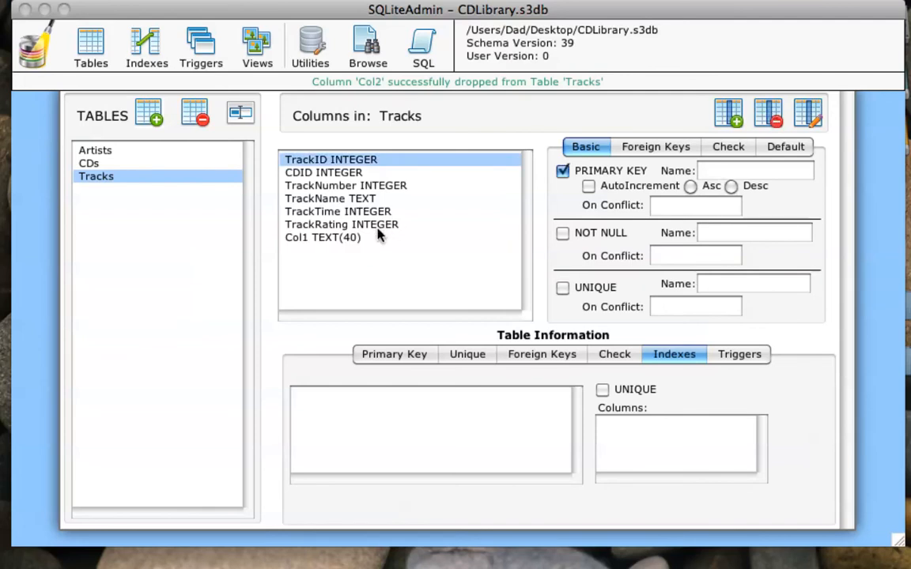
left_click(352, 237)
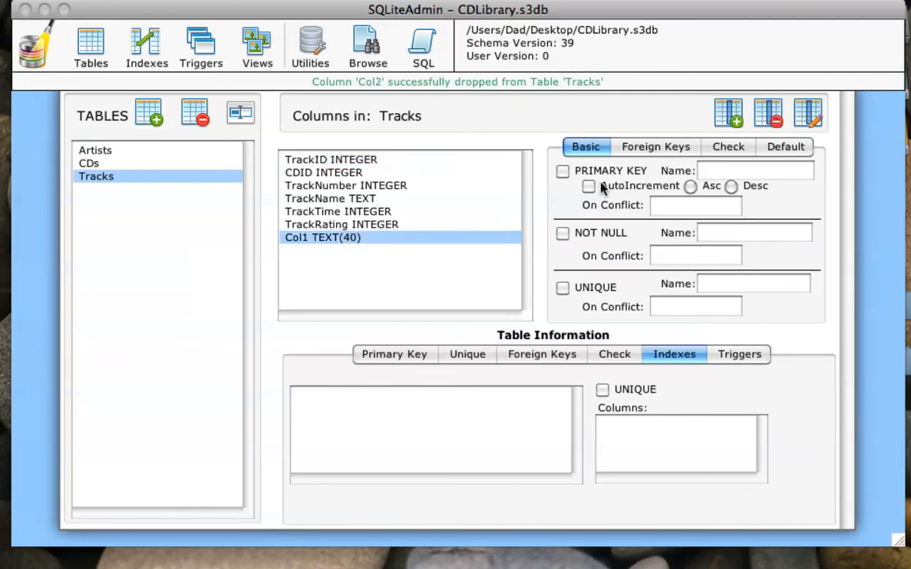
left_click(766, 115)
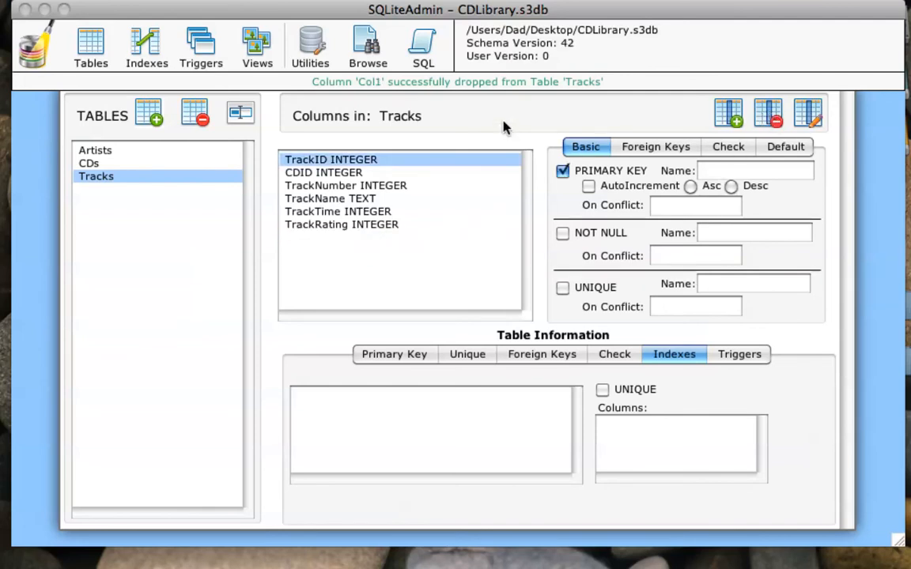